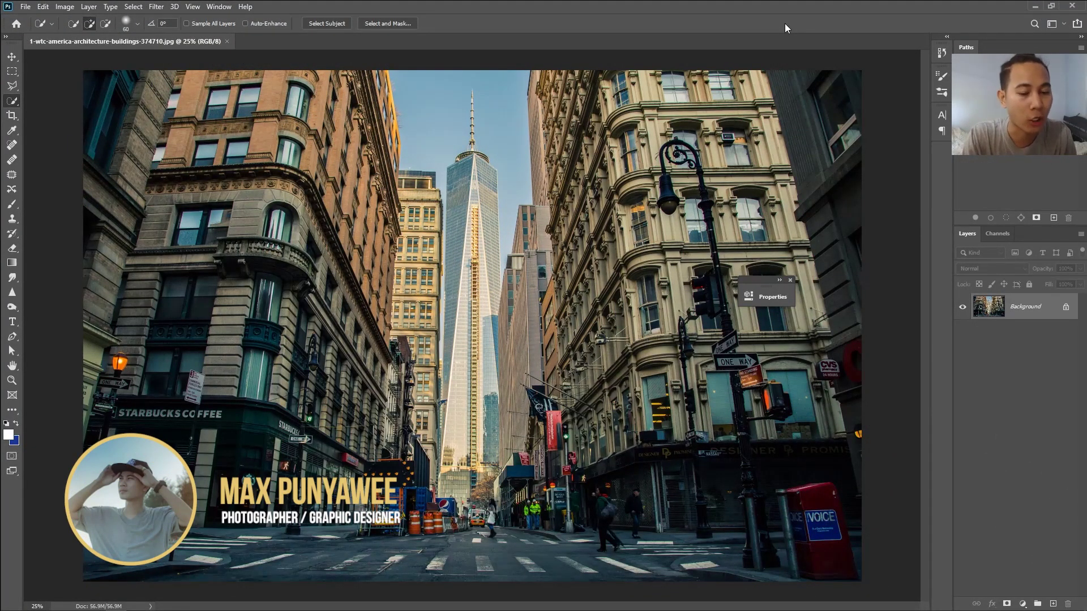
Duplicate the Background street photo into a new Layer 1 with Ctrl+J.
key("ctrl+j")
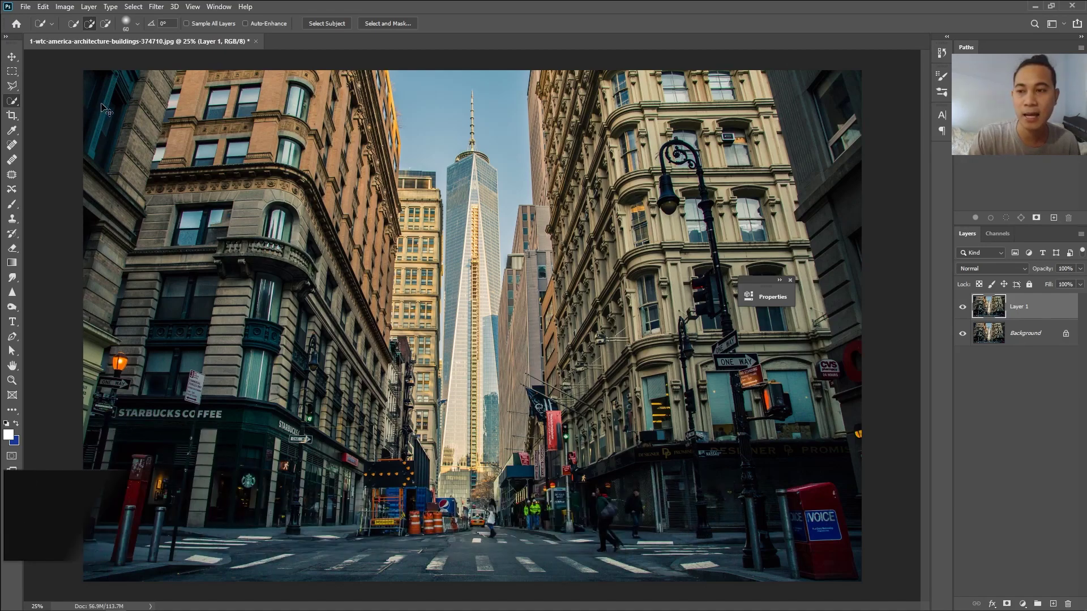
Show rulers and place vertical guides across the photo as upright-edge references.
key("ctrl+r")
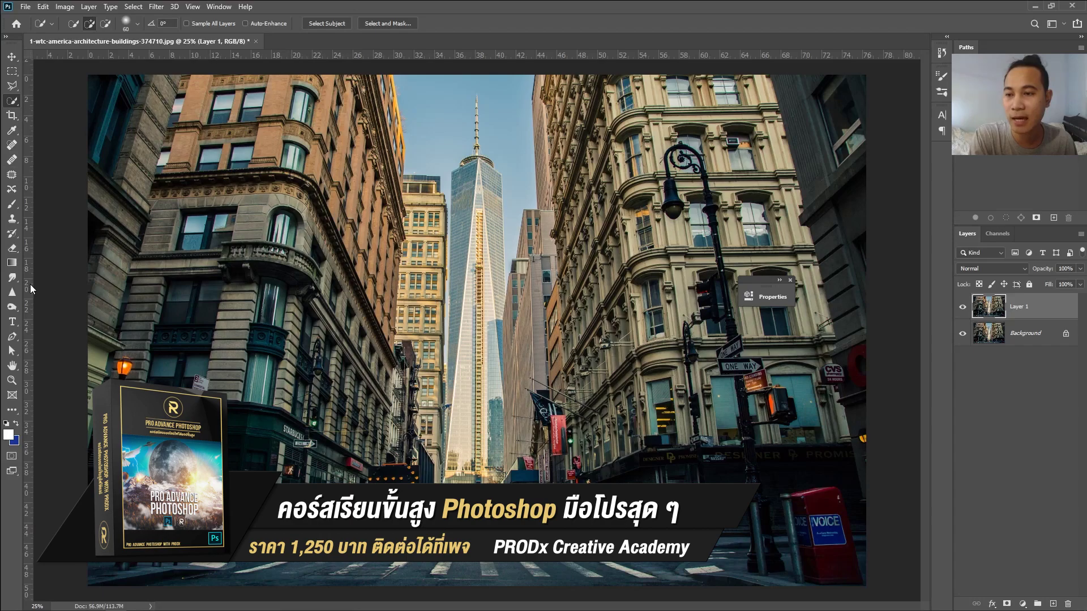
mouse_move(32, 290)
left_mouse_down()
mouse_move(20, 277)
mouse_move(251, 302)
left_mouse_up()
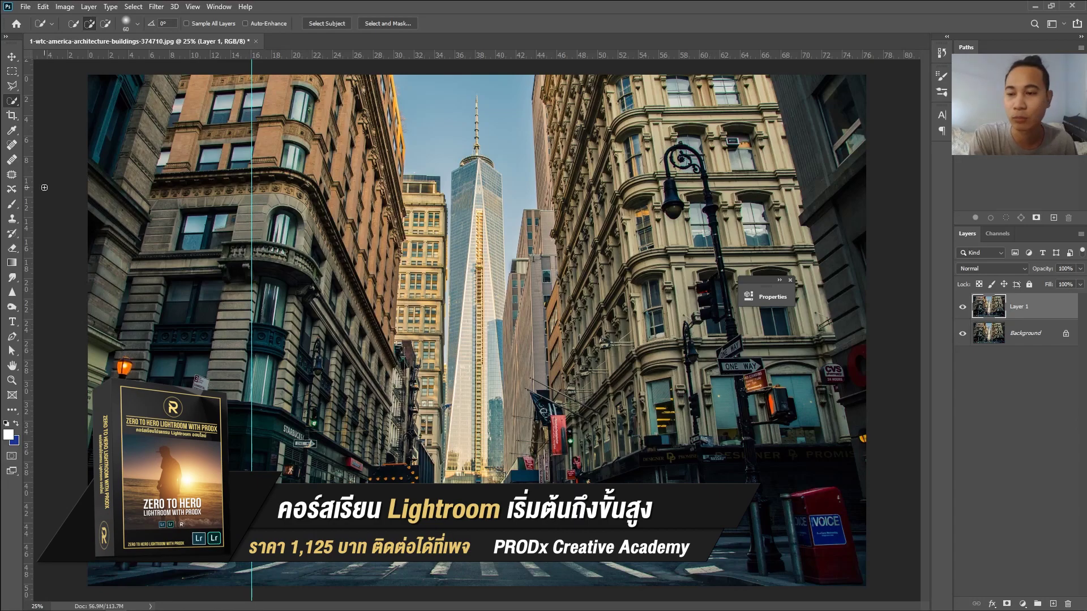
left_click_drag(34, 189, 701, 205)
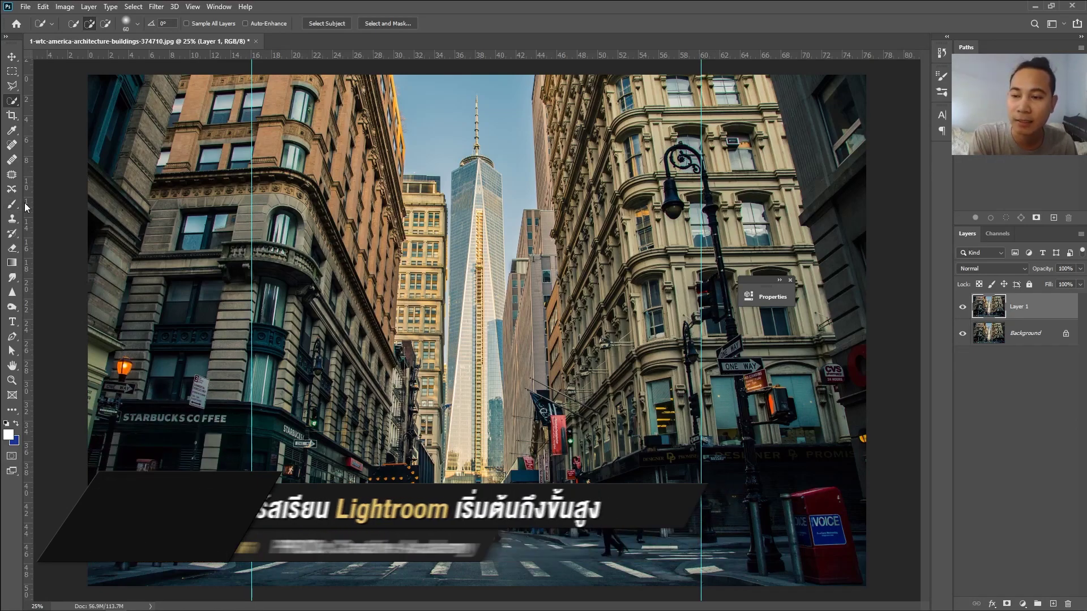
left_click_drag(29, 200, 823, 238)
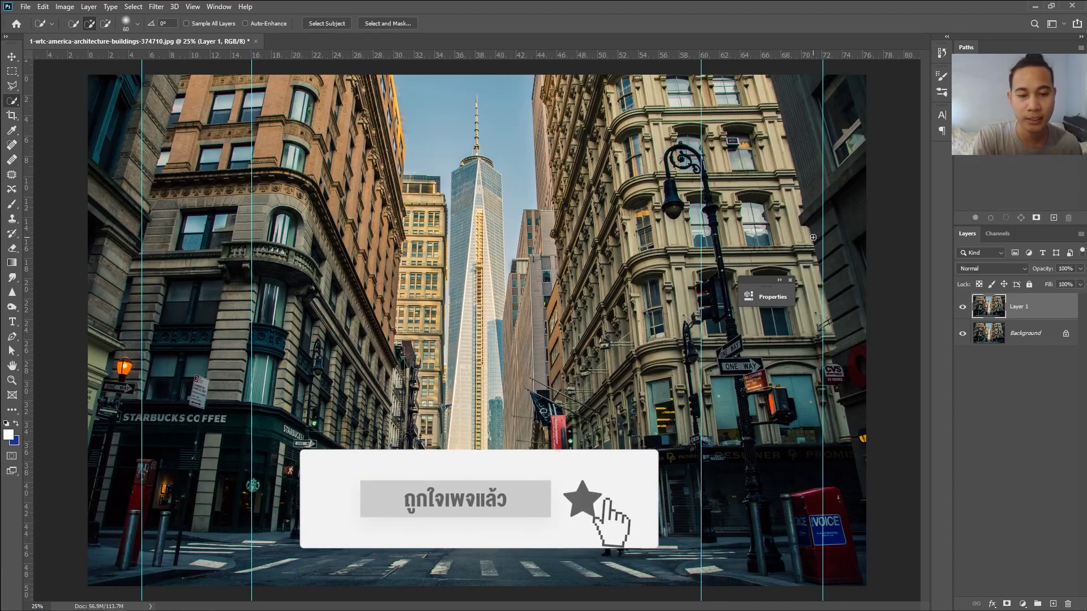
Perspective-transform Layer 1, widening the top edge until the building verticals stand upright.
key("ctrl+t")
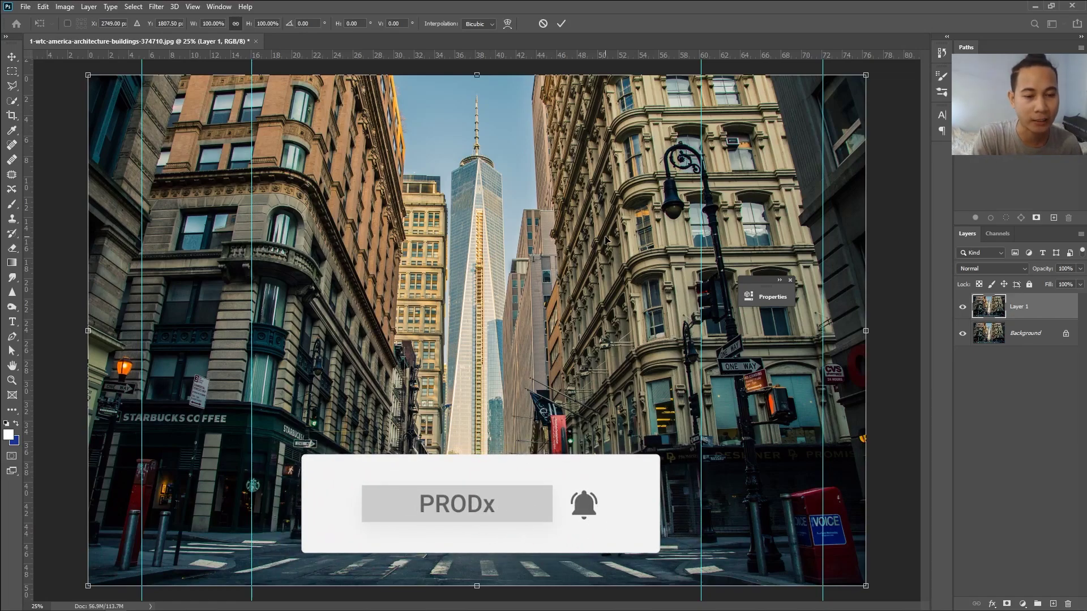
key("ctrl+minus")
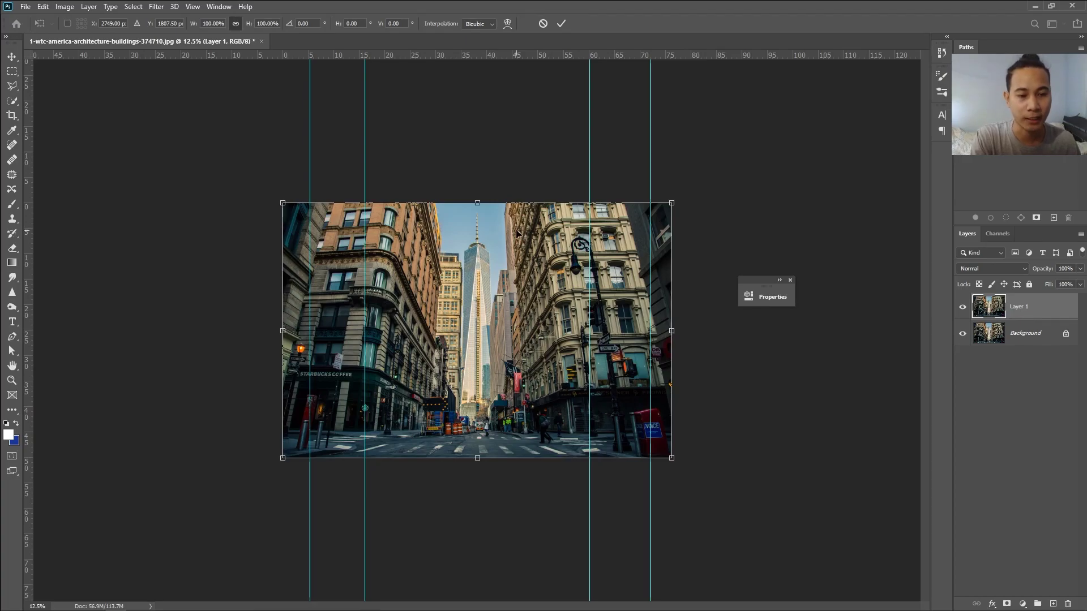
right_click(517, 234)
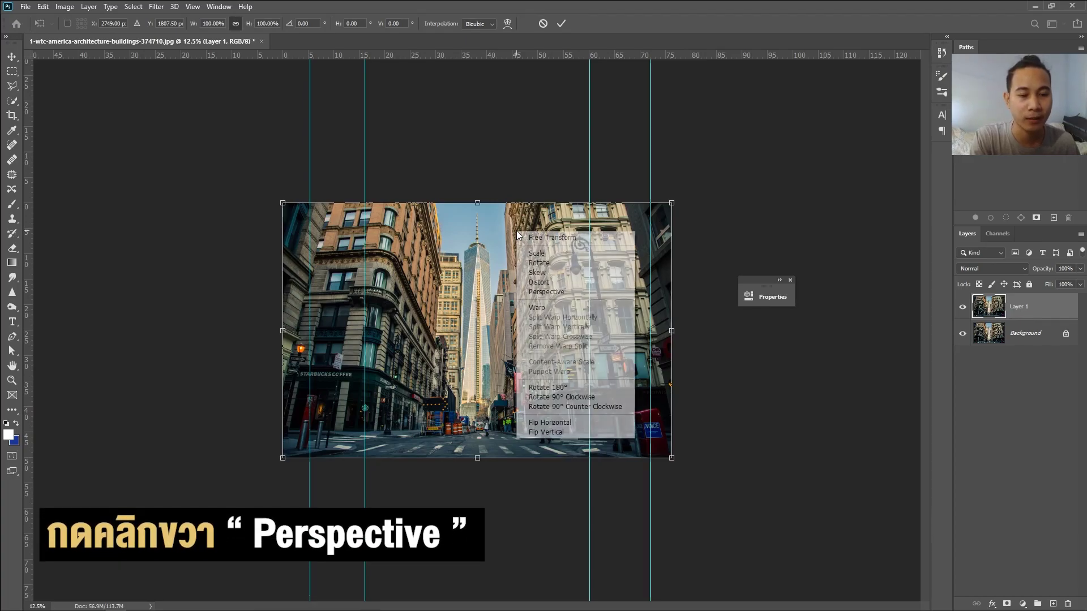
left_click(546, 292)
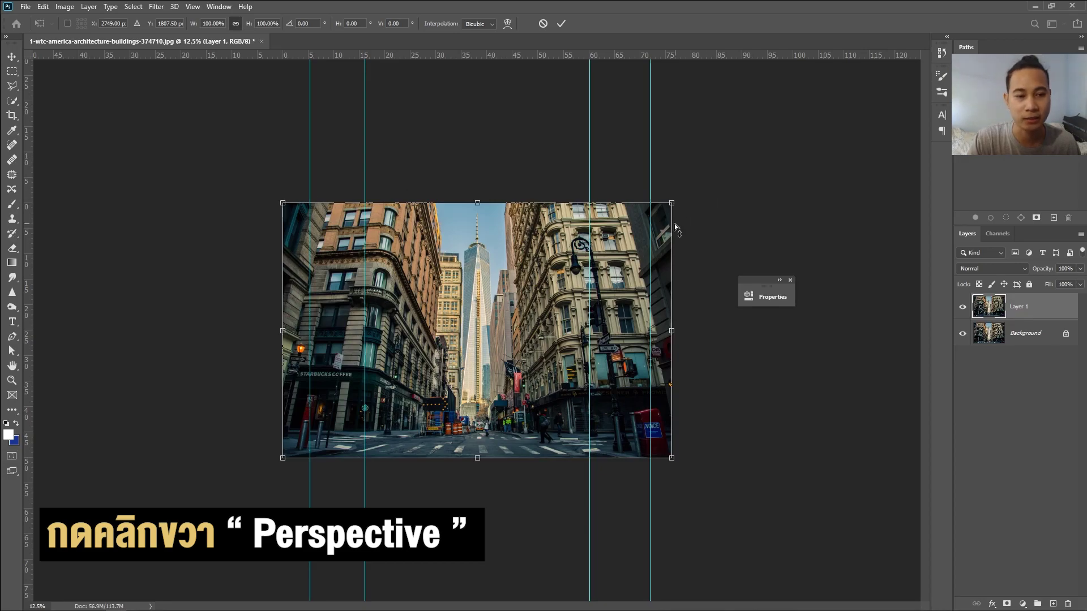
left_click_drag(671, 203, 754, 203)
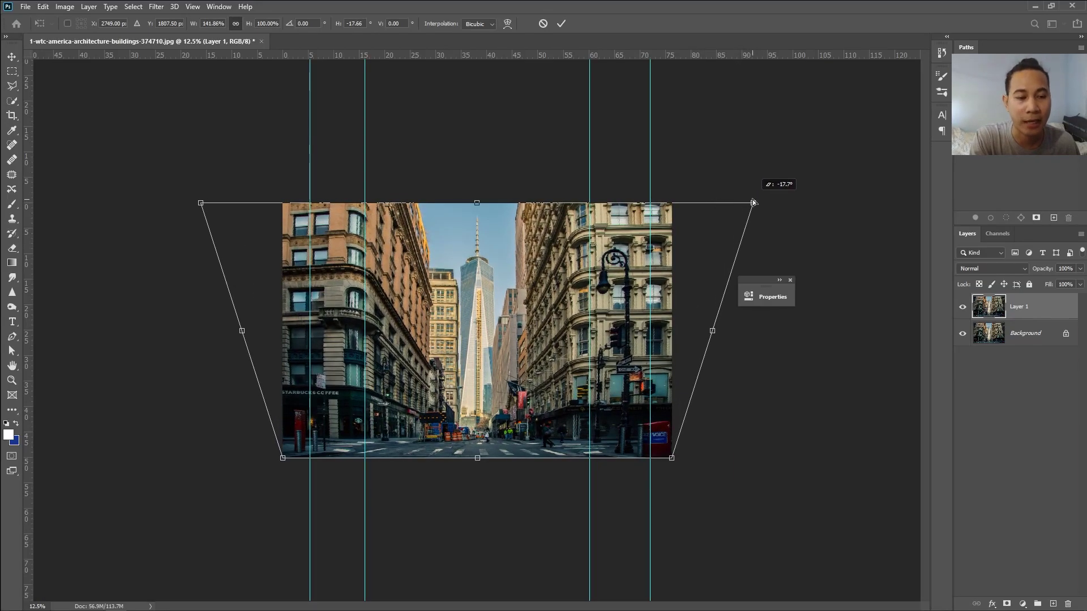
key("ctrl+plus")
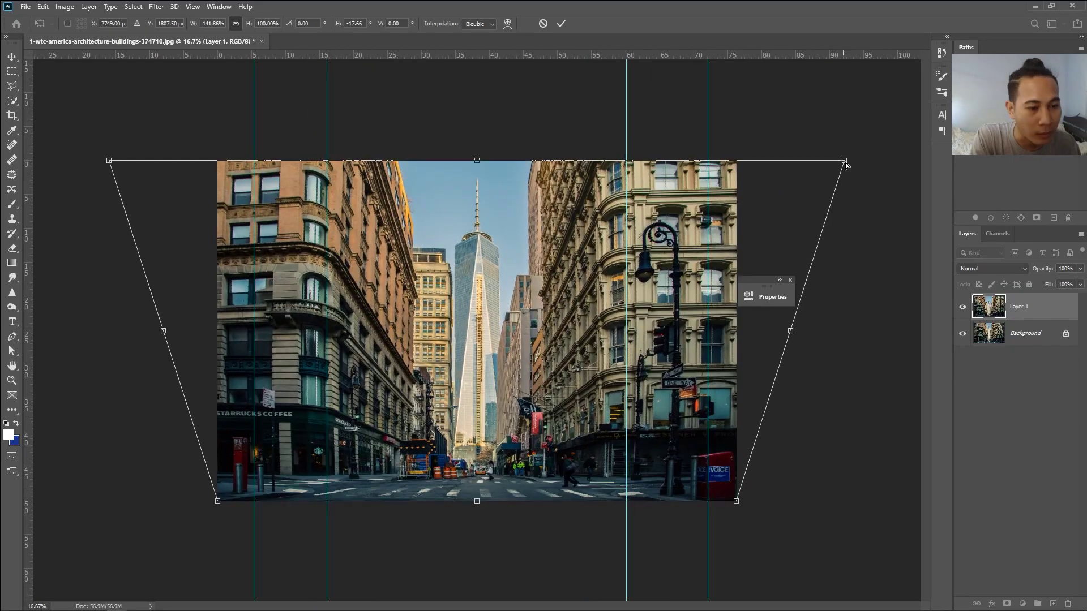
left_click_drag(754, 203, 757, 204)
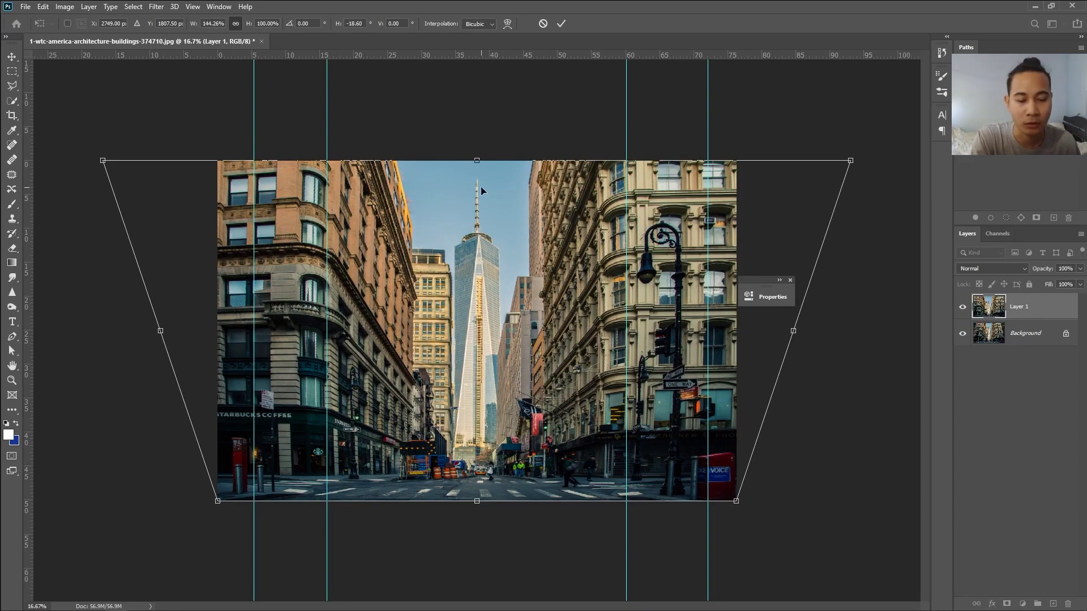
key("Return")
Clear all guides, fit the image to the window, and close the floating Properties panel.
left_click(191, 8)
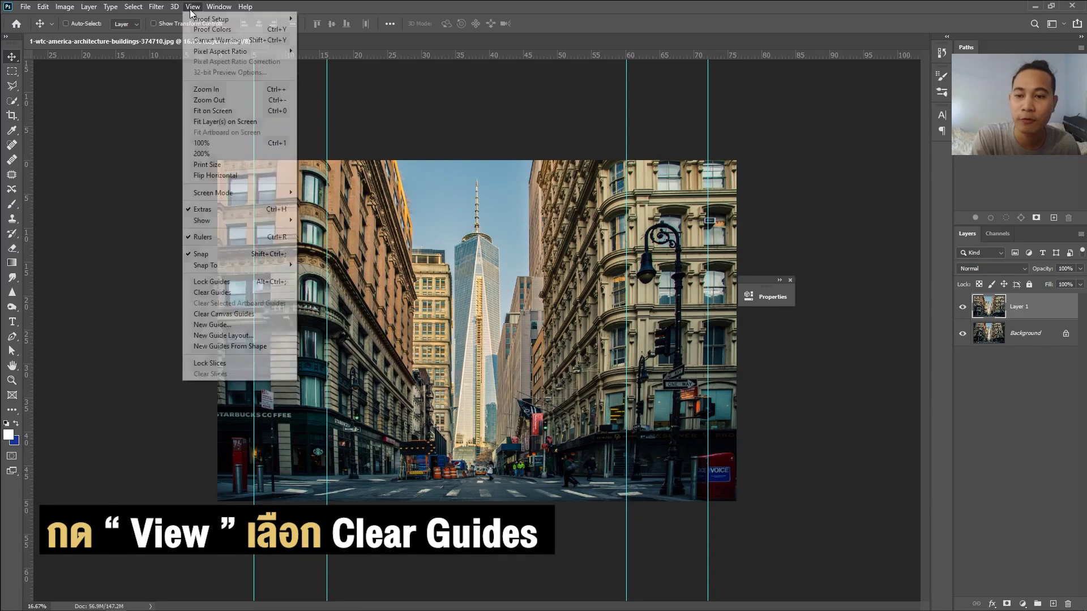
left_click(211, 293)
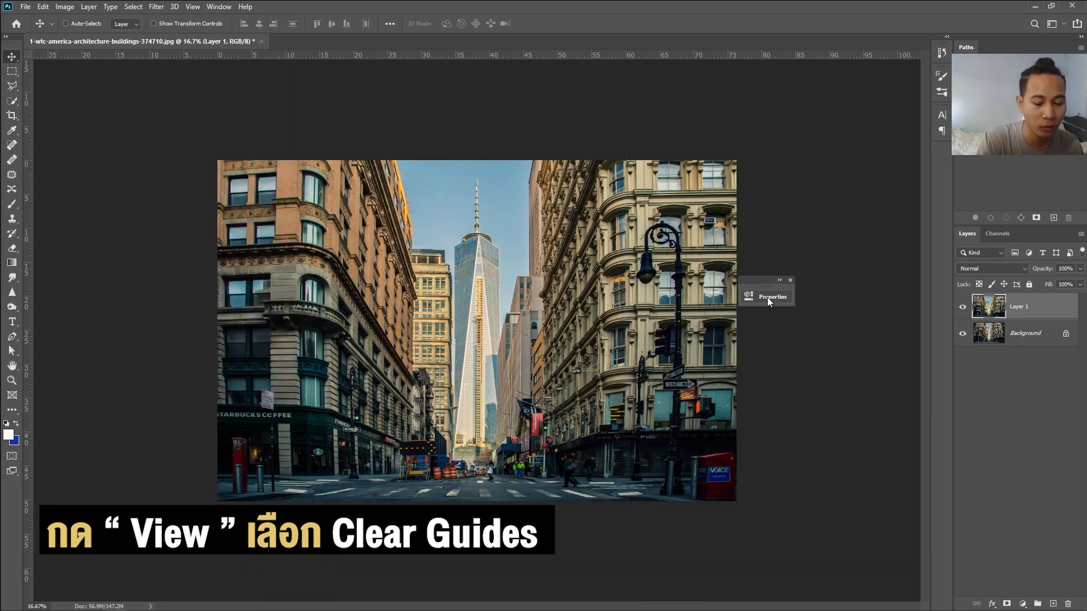
key("ctrl+0")
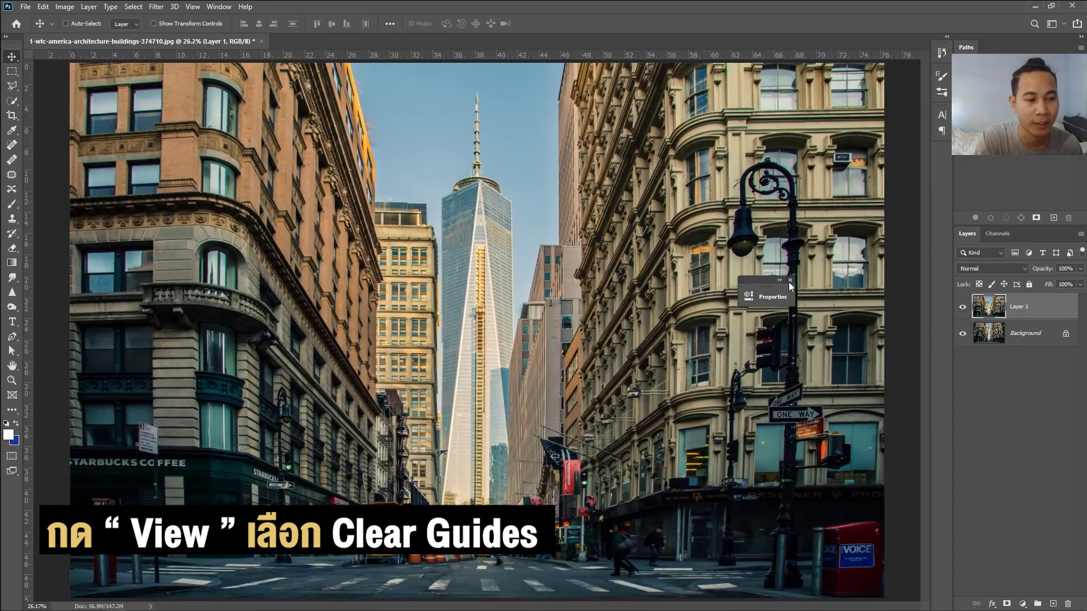
left_click(790, 281)
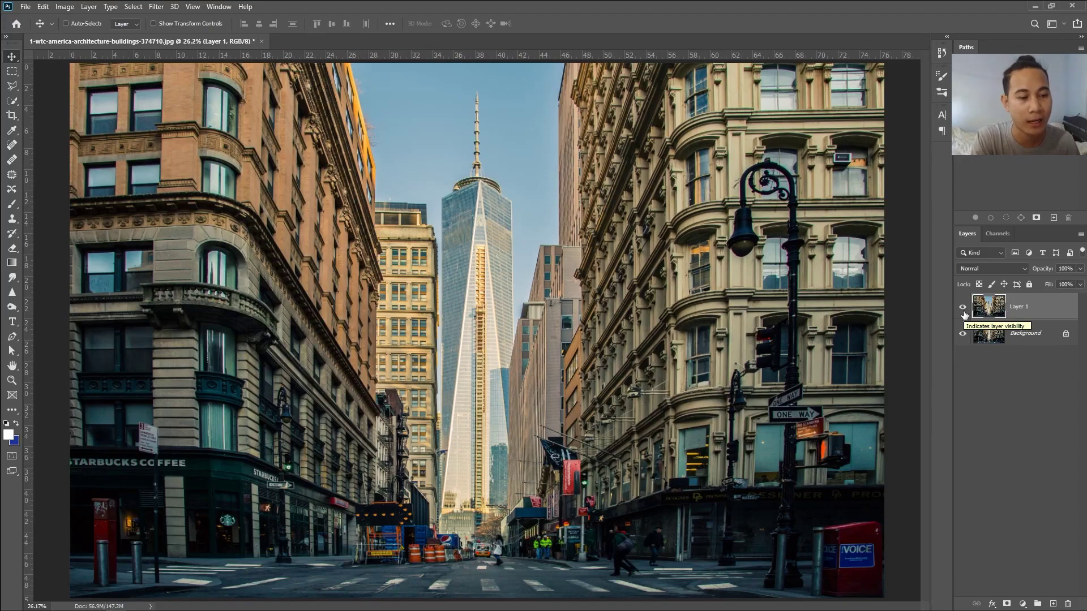
left_click(962, 308)
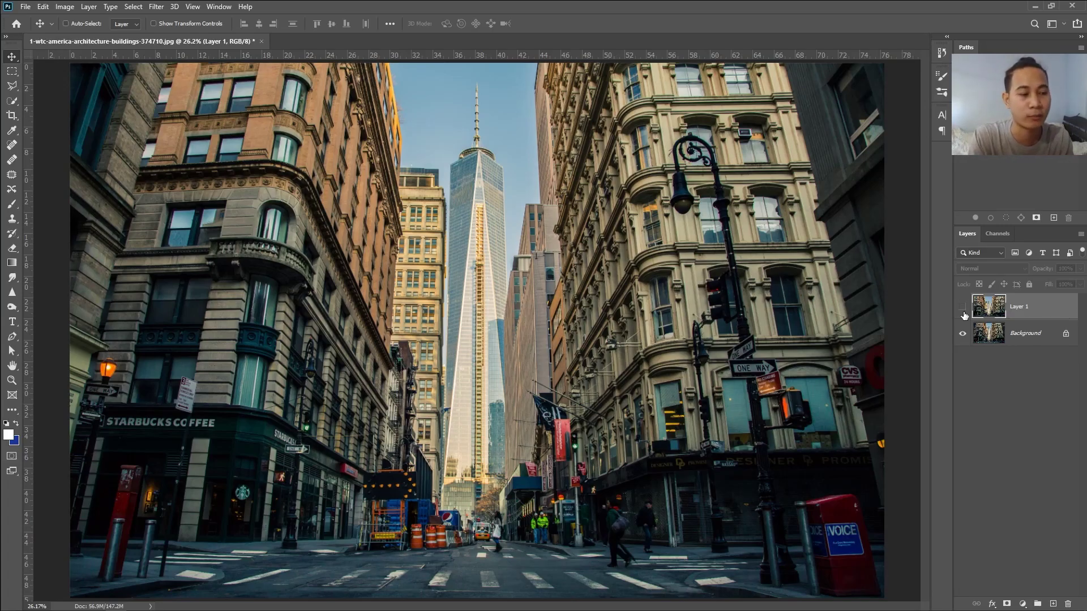
left_click(963, 308)
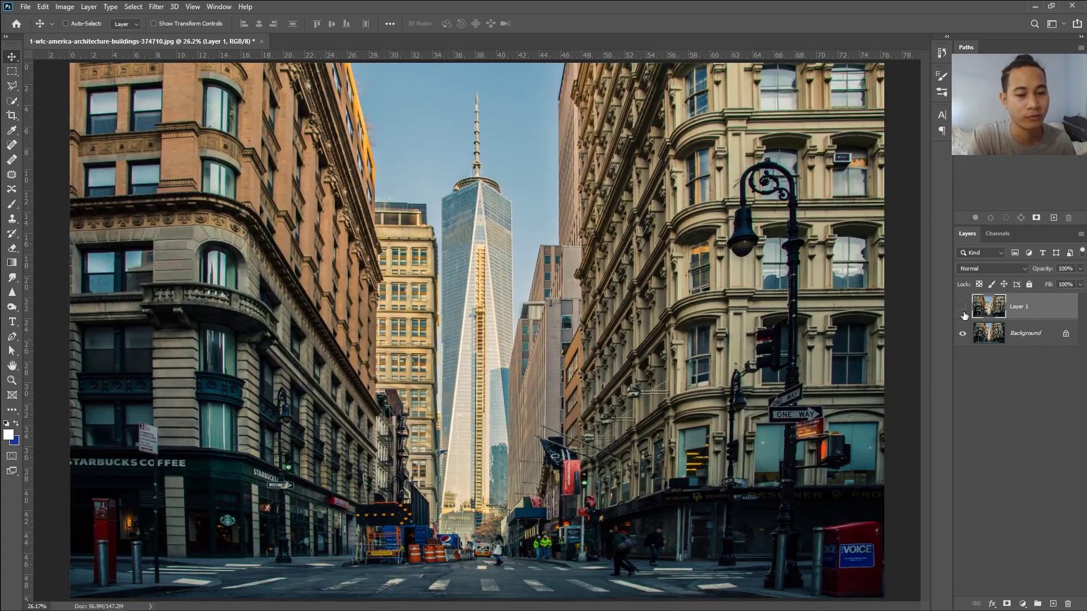
left_click(963, 309)
left_click(962, 309)
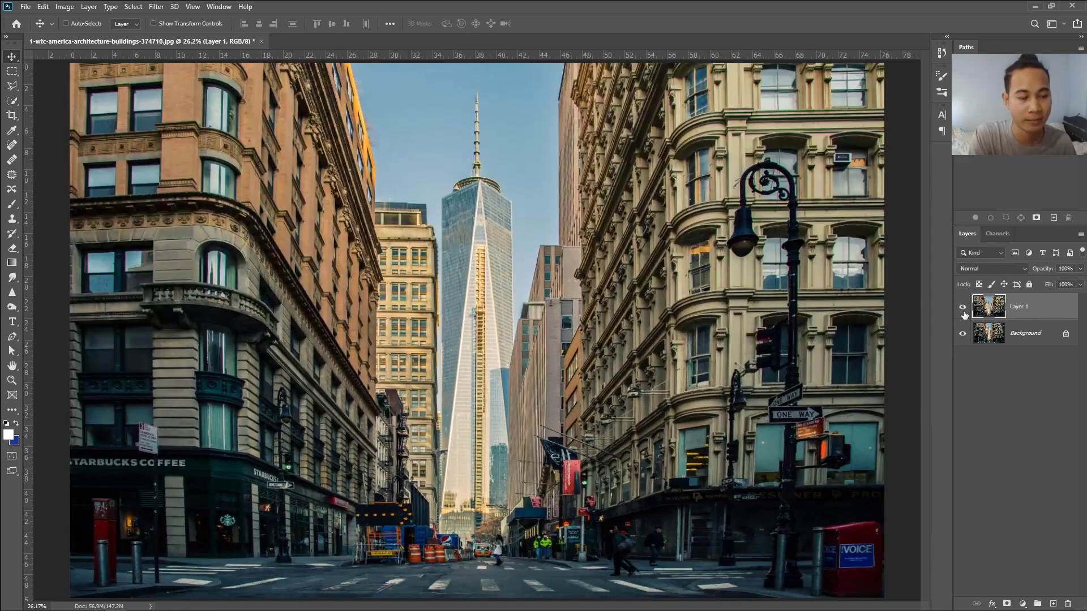